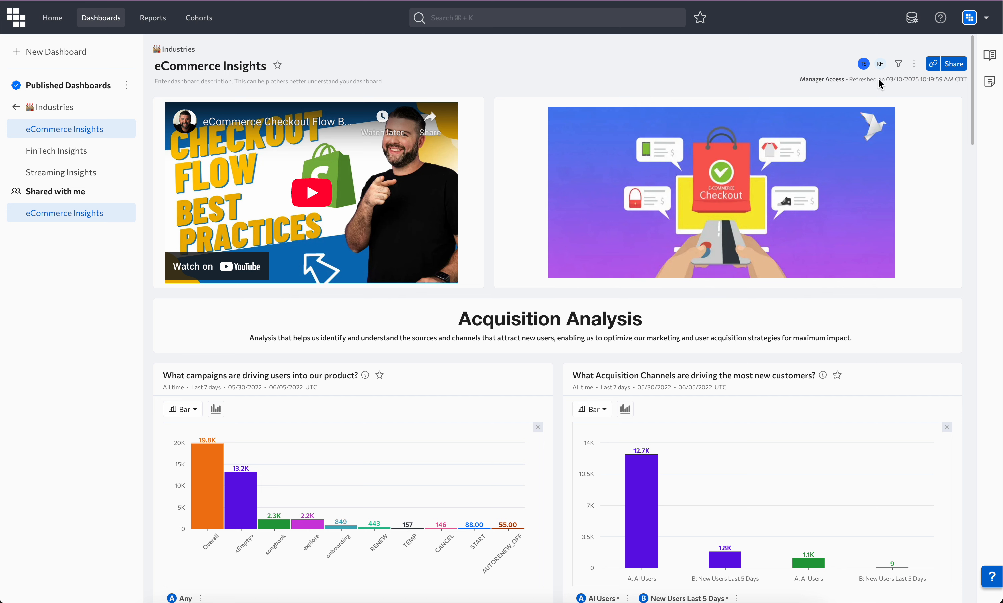
{"action": "left_click", "coordinate": [914, 63]}
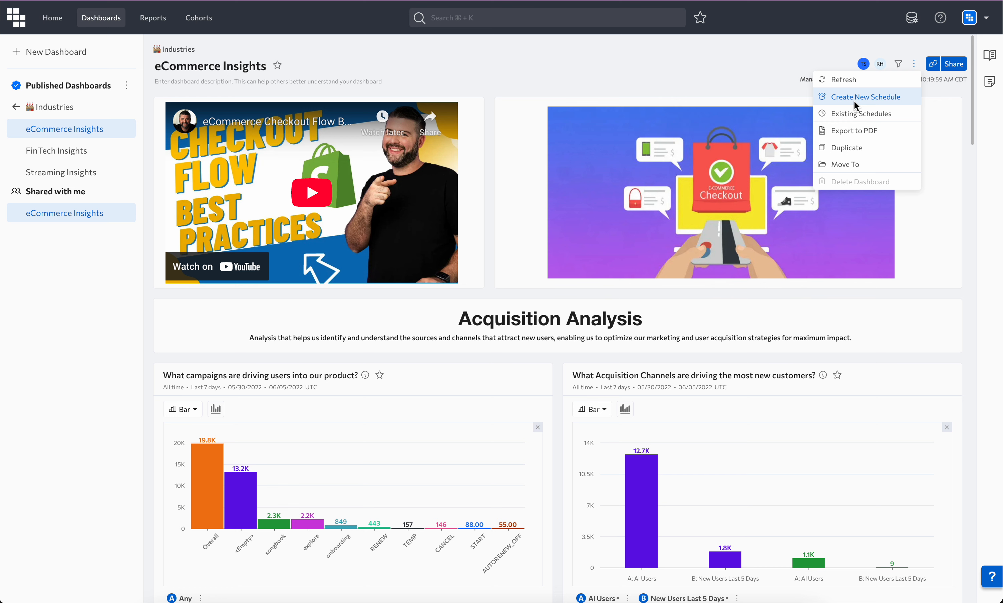
{"action": "left_click", "coordinate": [815, 59]}
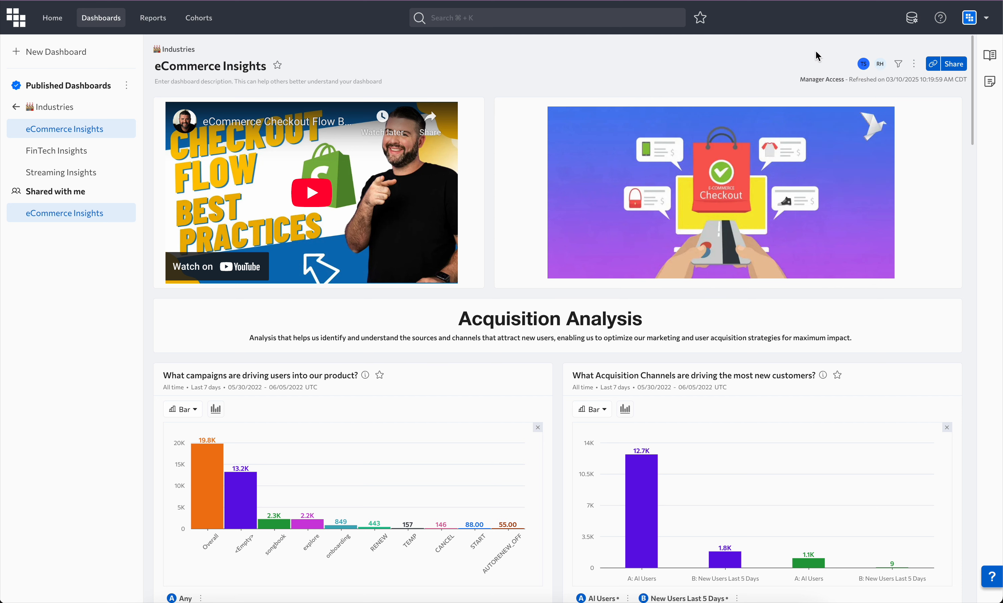
{"action": "left_click", "coordinate": [916, 64]}
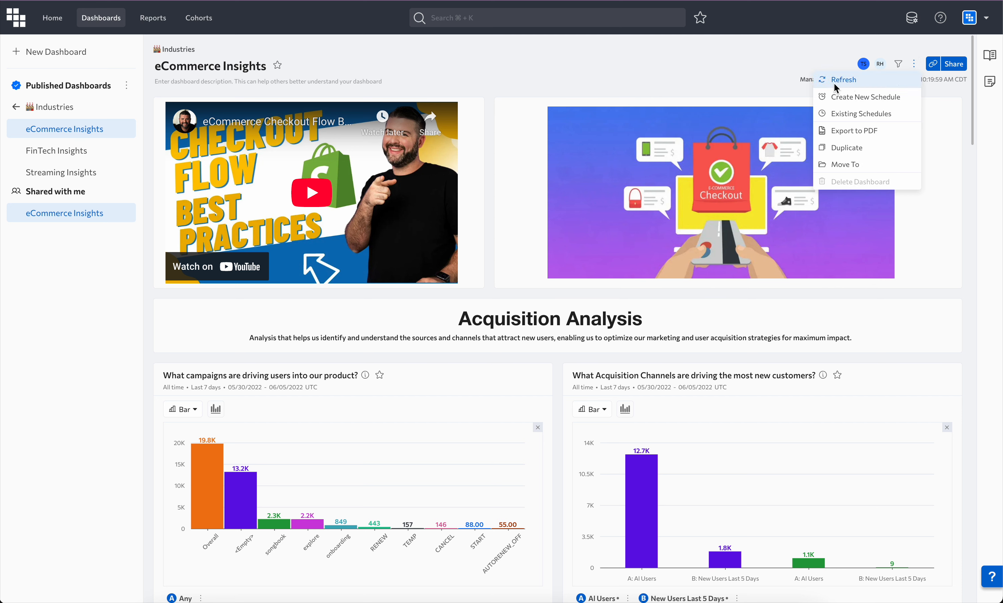
{"action": "left_click", "coordinate": [810, 70]}
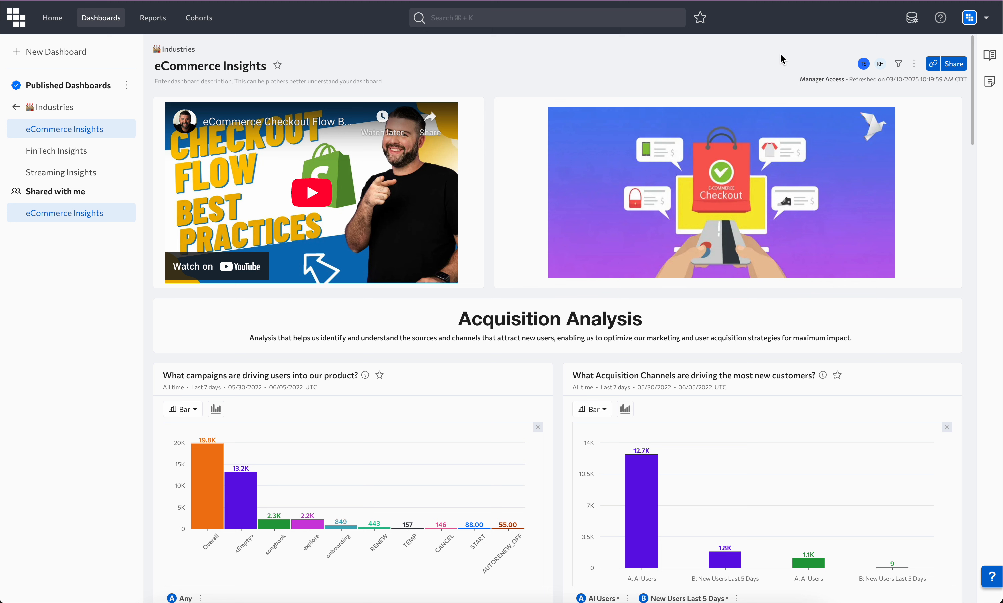
{"action": "left_click", "coordinate": [914, 64]}
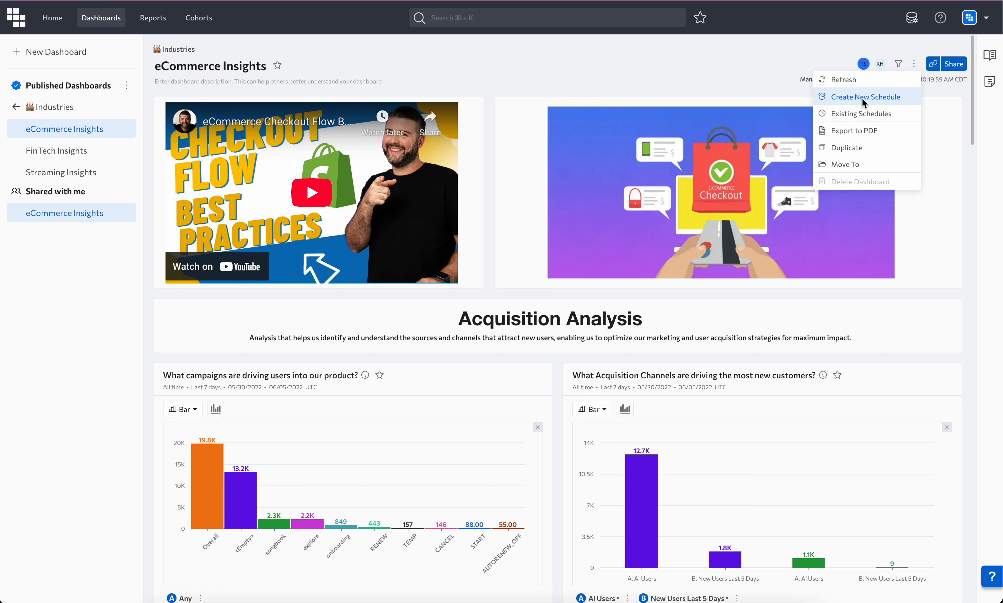
{"action": "left_click", "coordinate": [818, 45]}
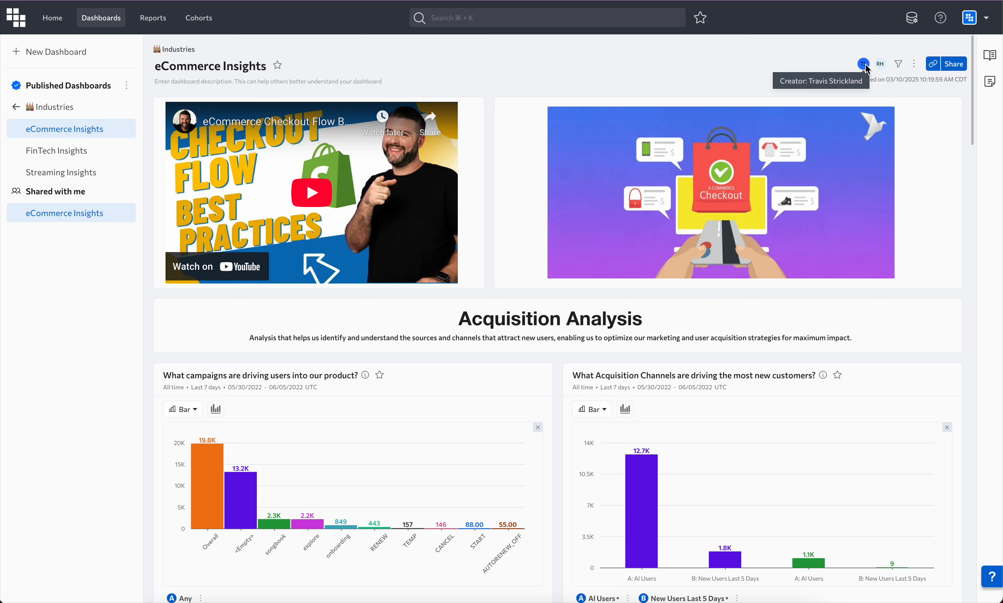
Start a new schedule for the eCommerce Insights dashboard and name it "DAshboard Schedule".
{"action": "left_click", "coordinate": [914, 64]}
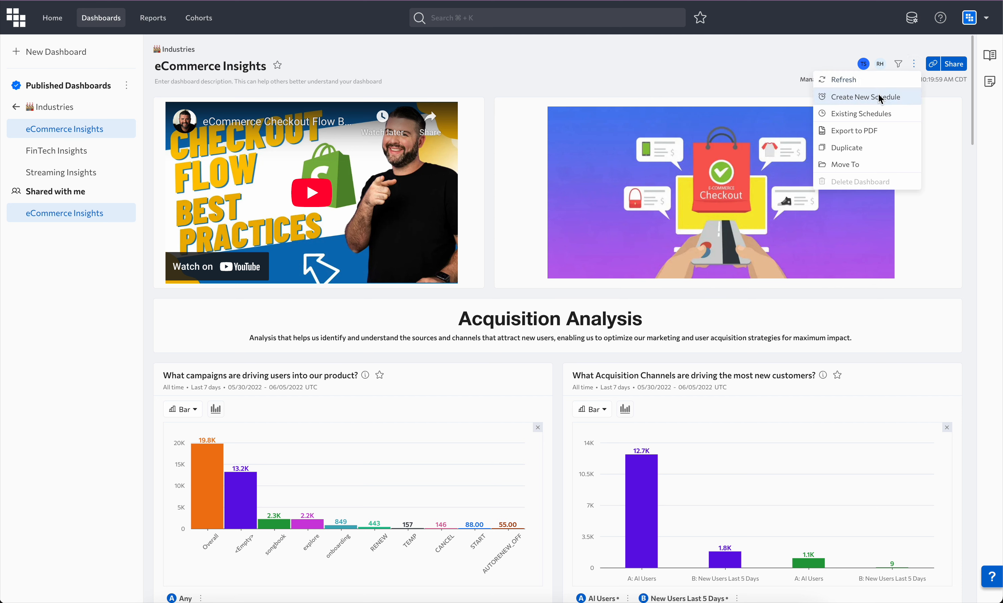
{"action": "left_click", "coordinate": [873, 101]}
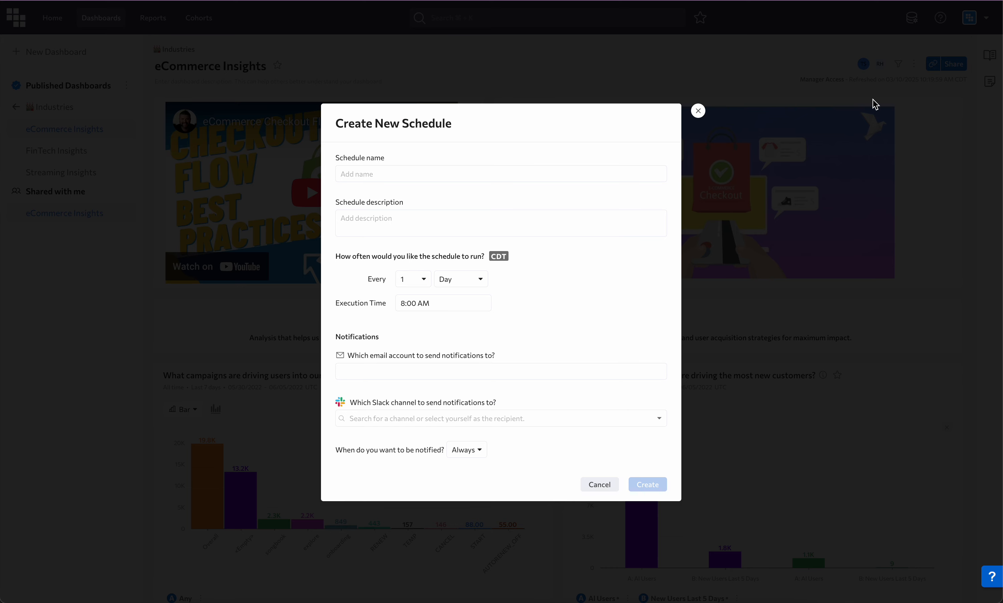
{"action": "left_click", "coordinate": [406, 174]}
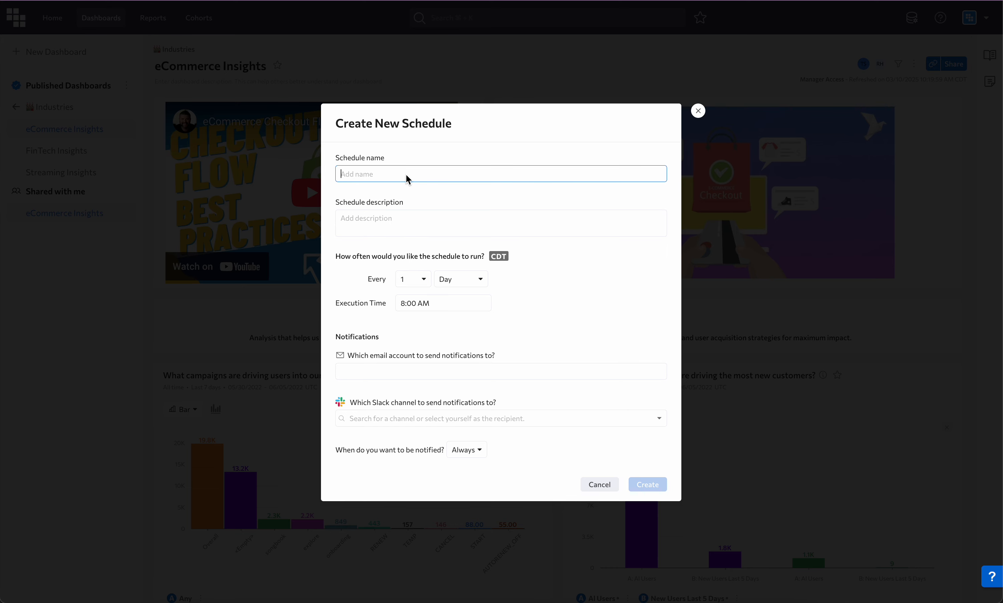
{"action": "type", "text": "DAshboard Schedule"}
{"action": "left_click", "coordinate": [383, 223]}
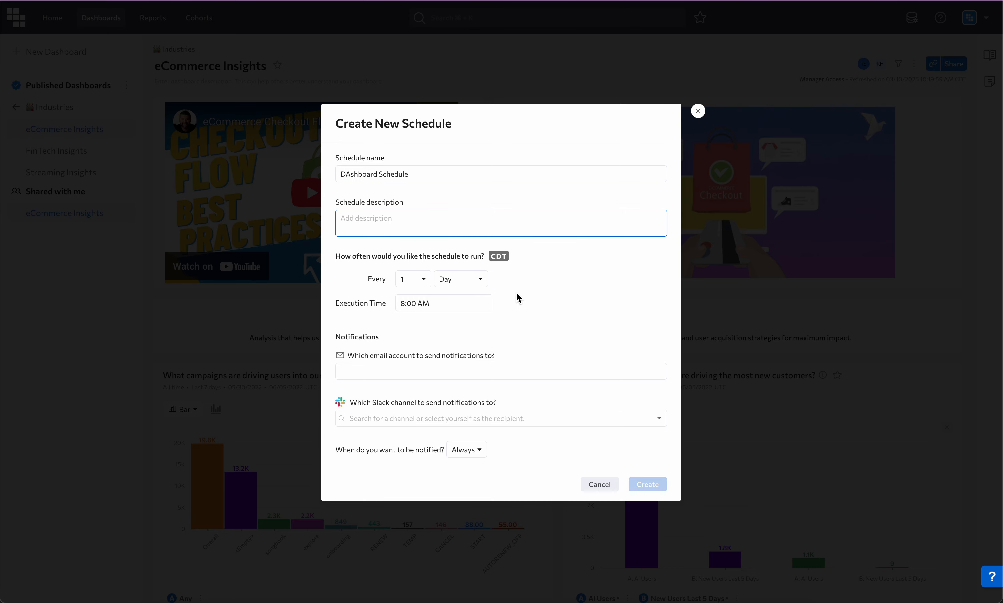
Set the schedule to run every 1 week on Monday with an execution time of 4:00 AM.
{"action": "left_click", "coordinate": [470, 279]}
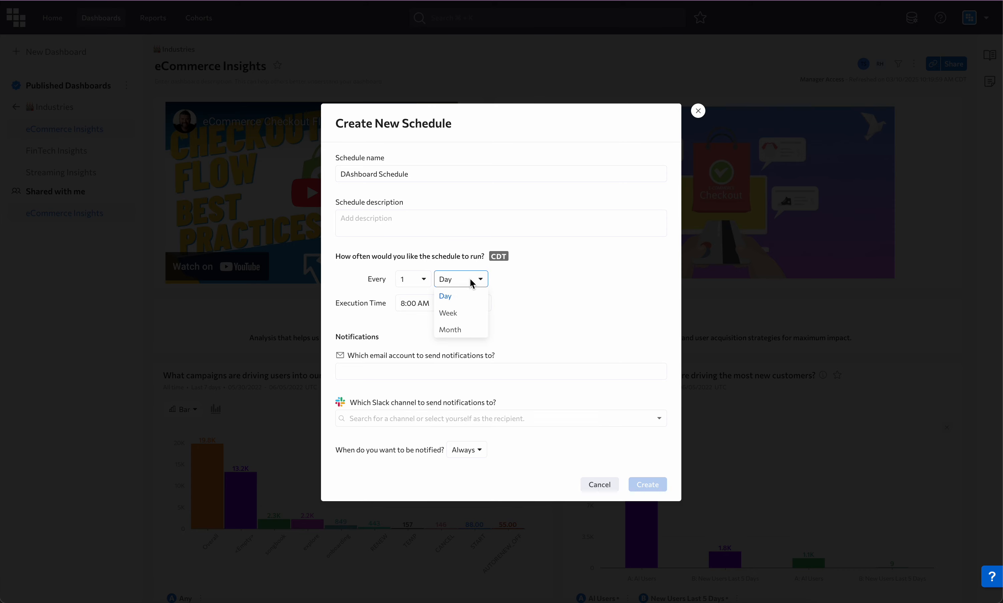
{"action": "left_click", "coordinate": [448, 312]}
{"action": "left_click", "coordinate": [500, 293]}
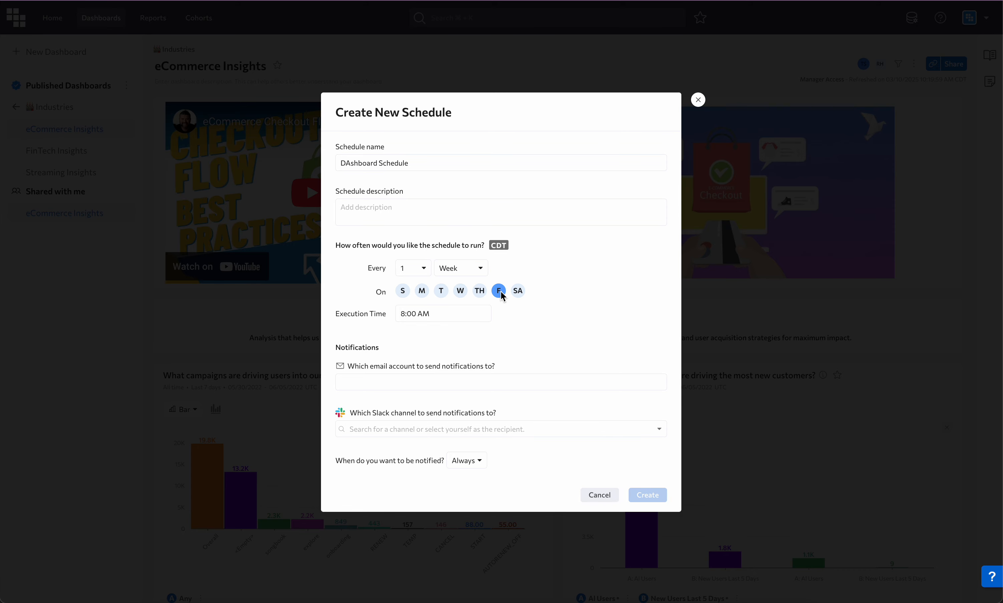
{"action": "left_click", "coordinate": [422, 290]}
{"action": "left_click", "coordinate": [436, 314]}
{"action": "scroll", "coordinate": [449, 384], "scroll_direction": "up", "scroll_amount": 5}
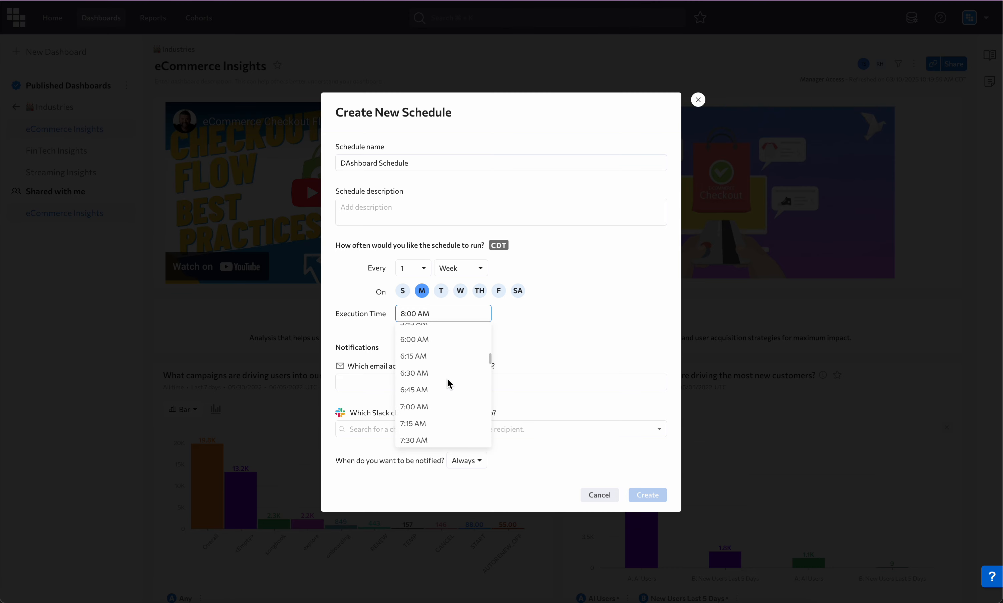
{"action": "scroll", "coordinate": [449, 384], "scroll_direction": "up", "scroll_amount": 3}
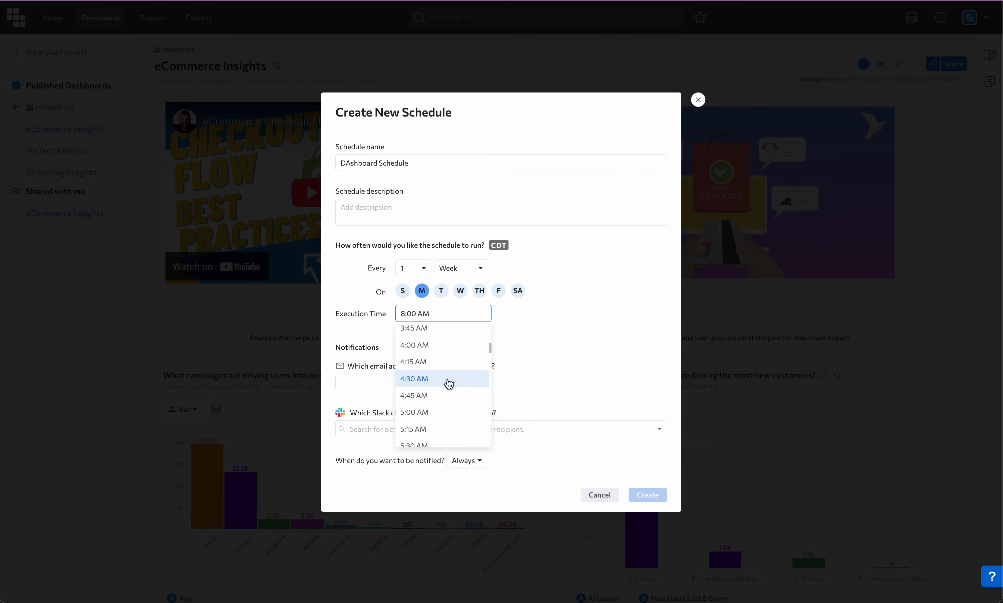
{"action": "left_click", "coordinate": [440, 346]}
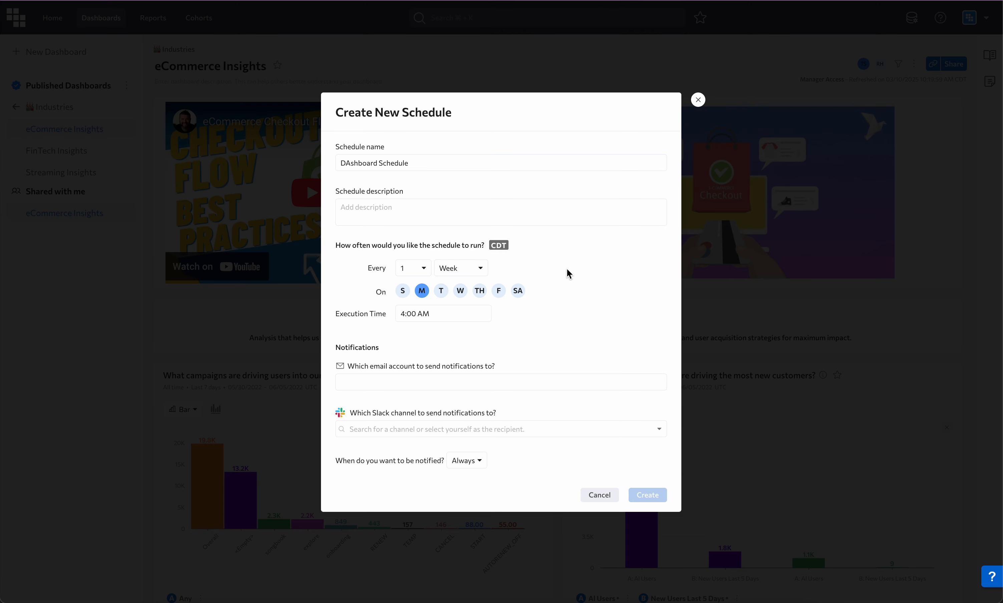
Add the recipient's e-mail address for notifications and set the notification condition to Alert Only.
{"action": "left_click", "coordinate": [385, 383]}
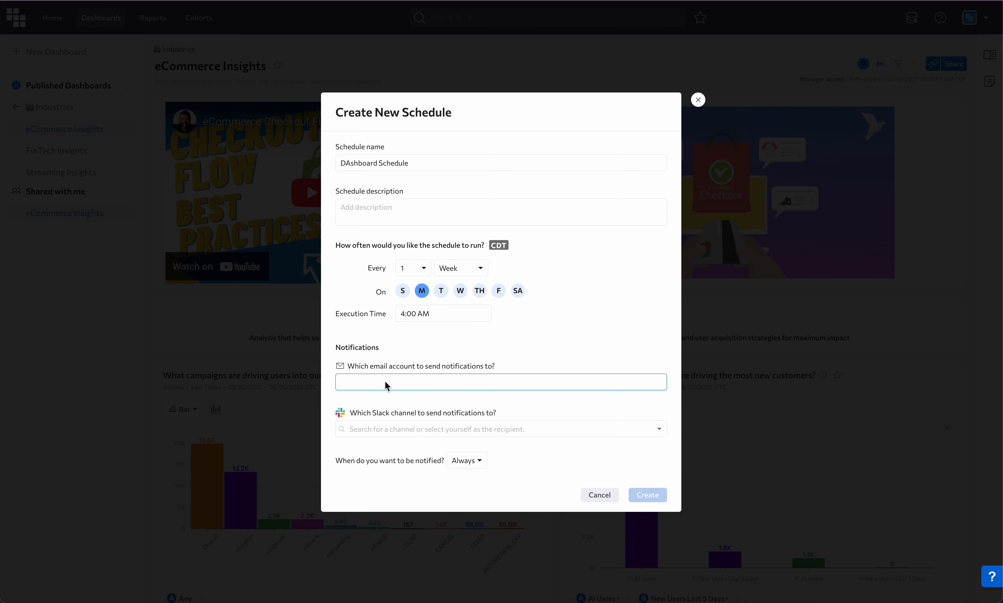
{"action": "key", "text": "ctrl+v"}
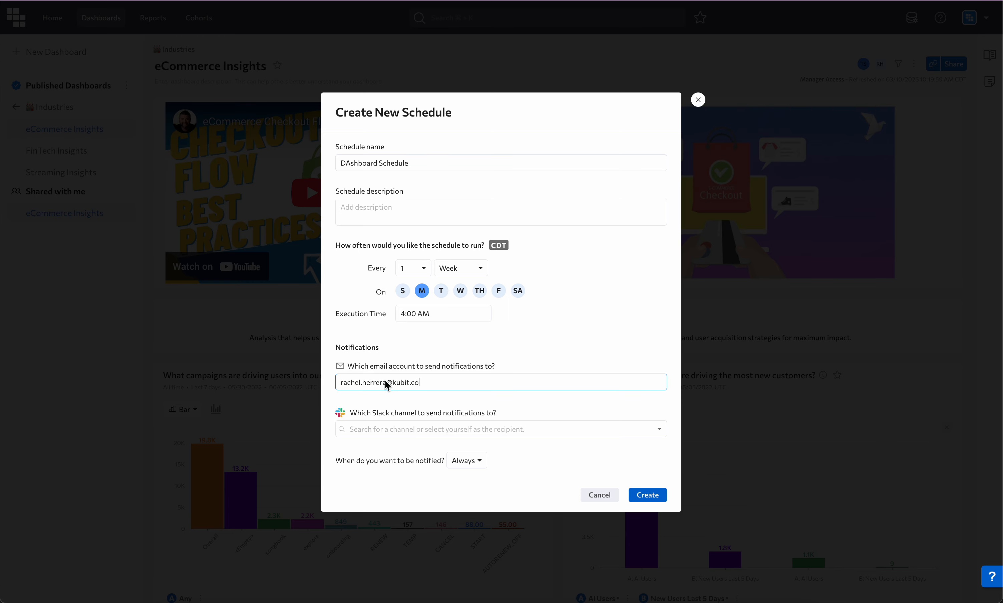
{"action": "key", "text": "Return"}
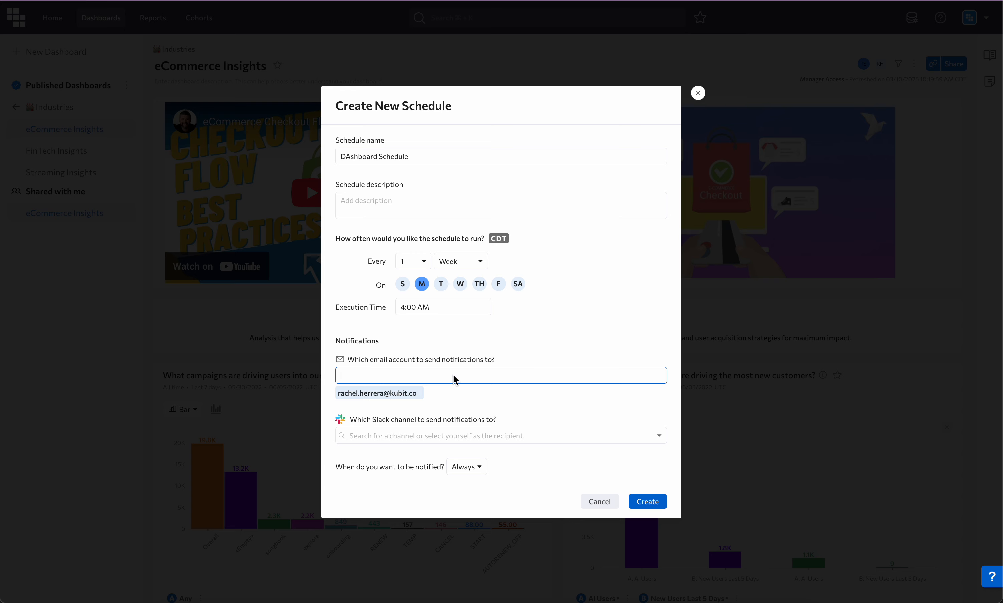
{"action": "left_click", "coordinate": [465, 468]}
{"action": "left_click", "coordinate": [465, 505]}
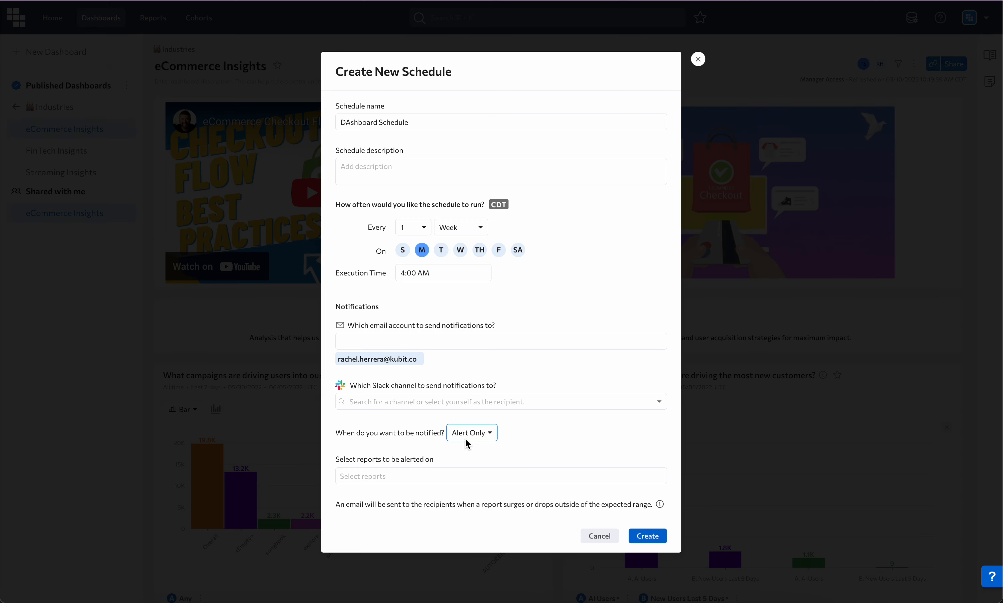
Select the campaigns, Acquisition Channels and DAUs compared to last week reports for alerts, and create the schedule.
{"action": "left_click", "coordinate": [407, 476]}
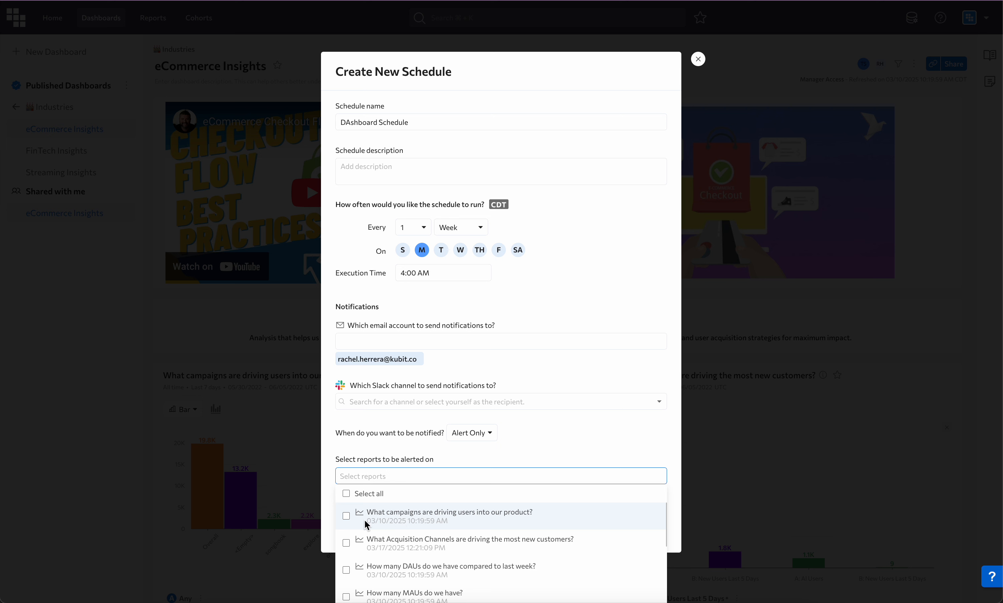
{"action": "left_click", "coordinate": [372, 476]}
{"action": "left_click", "coordinate": [387, 515]}
{"action": "left_click", "coordinate": [405, 544]}
{"action": "left_click", "coordinate": [405, 569]}
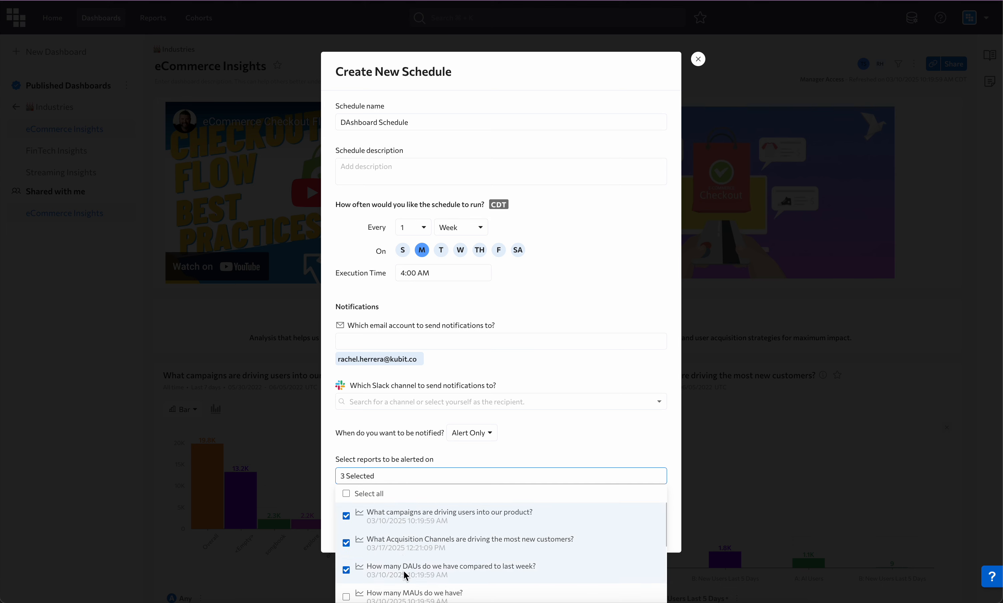
{"action": "left_click", "coordinate": [514, 441]}
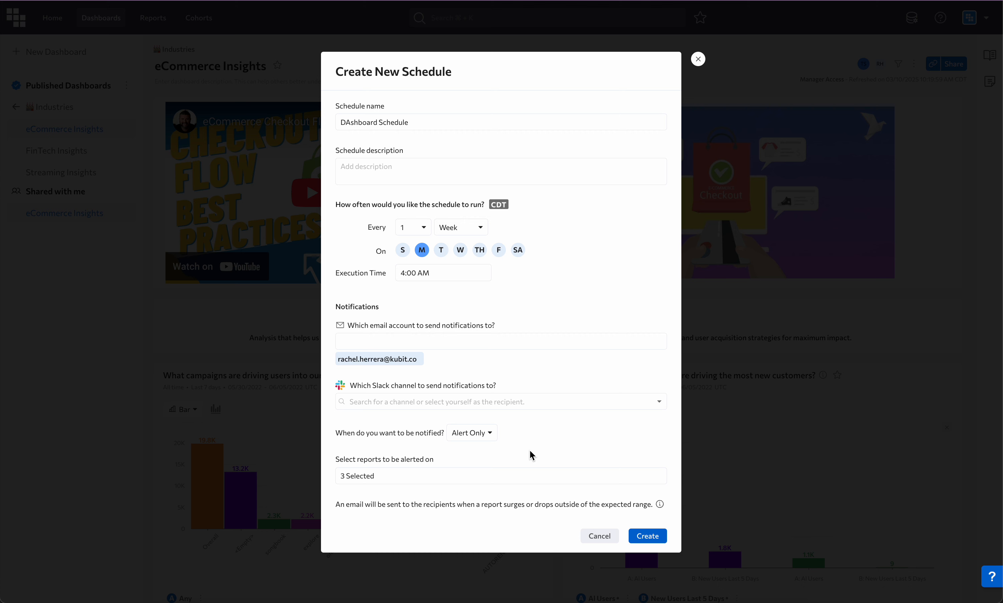
{"action": "left_click", "coordinate": [647, 536]}
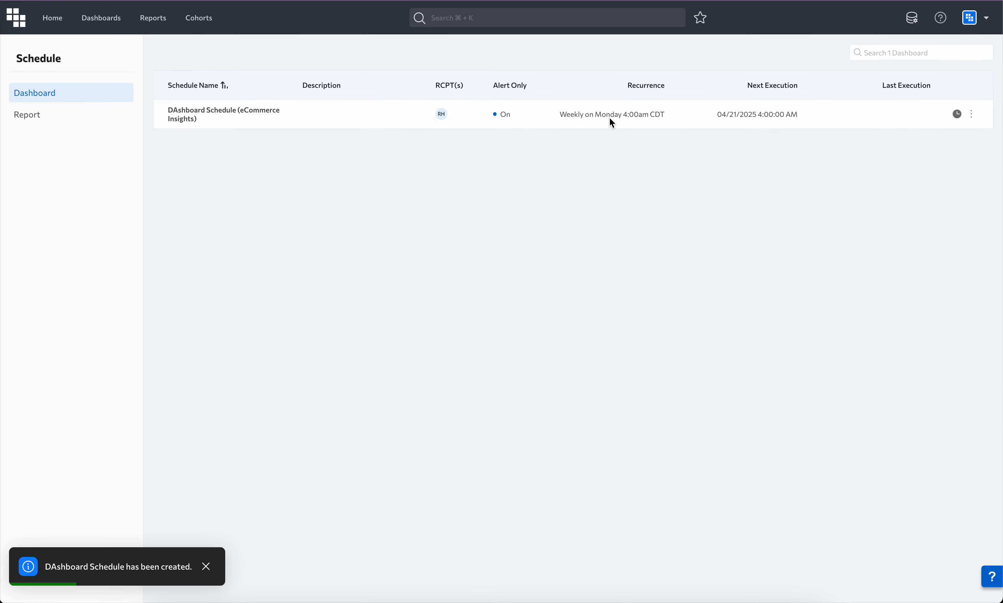
Review the dashboard schedule's execution history and its editable settings, leaving the editor without updating.
{"action": "left_click", "coordinate": [956, 114]}
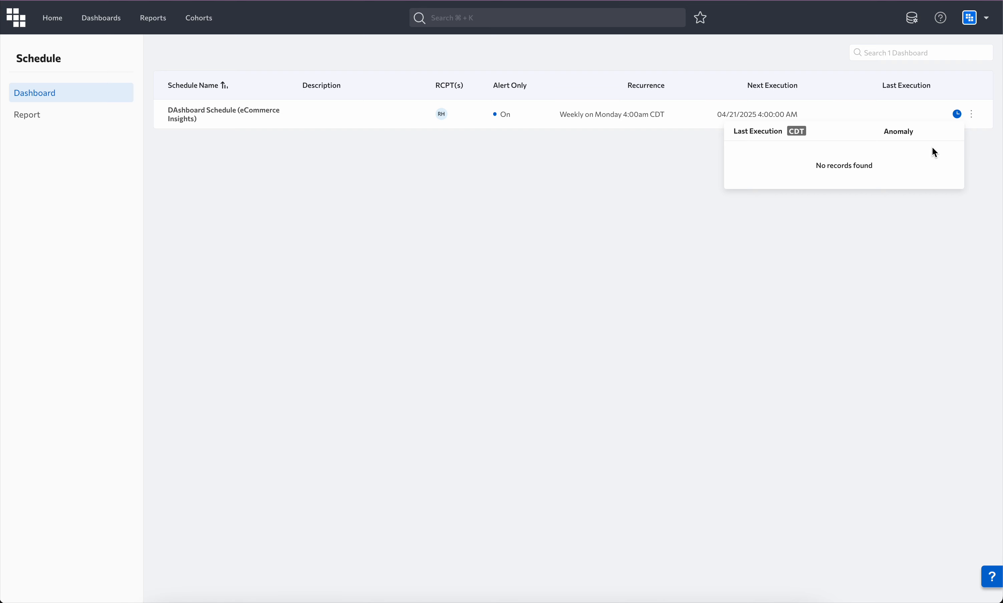
{"action": "left_click", "coordinate": [973, 116]}
{"action": "left_click", "coordinate": [935, 163]}
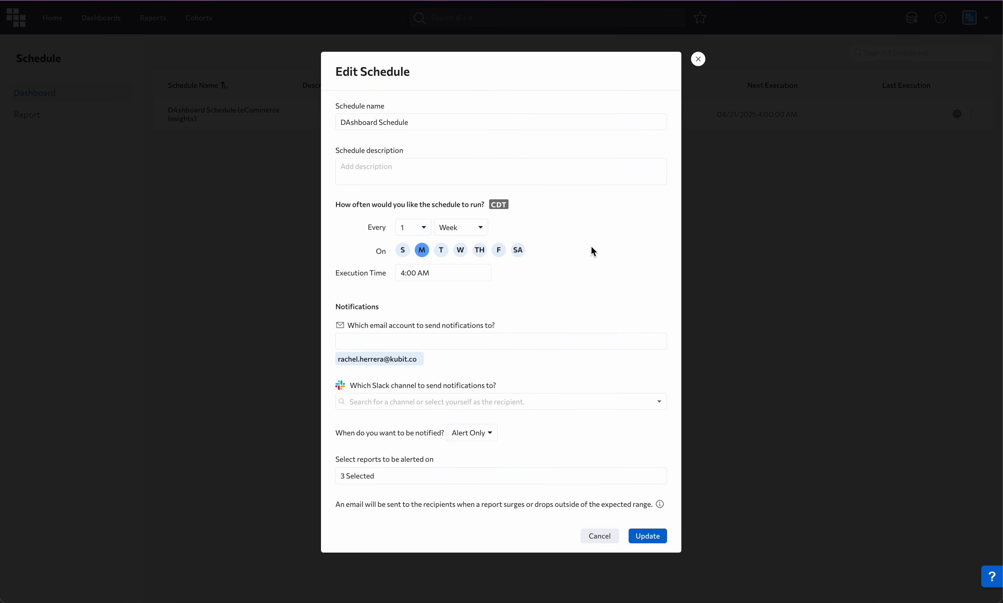
{"action": "left_click", "coordinate": [699, 59]}
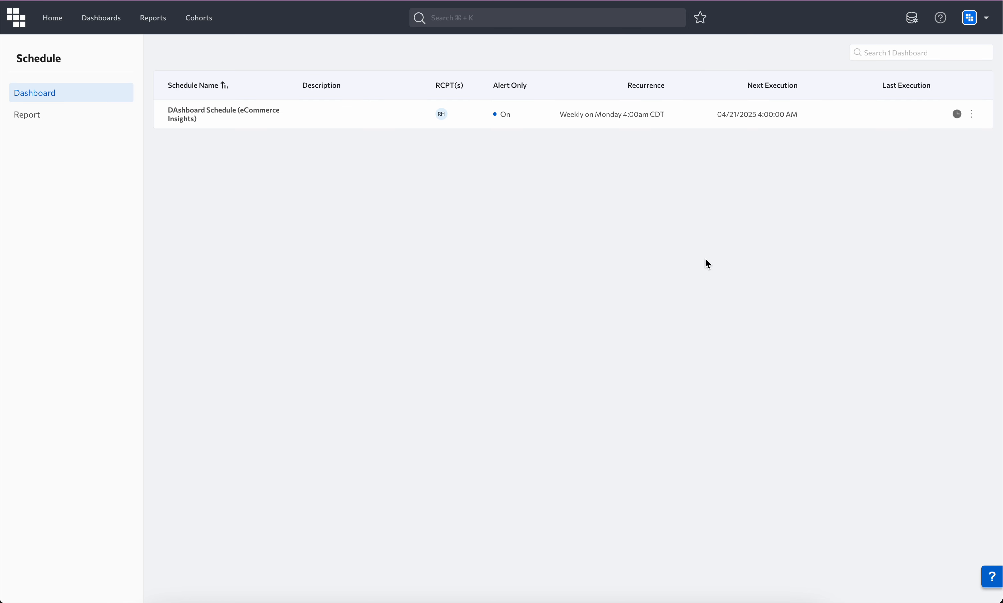